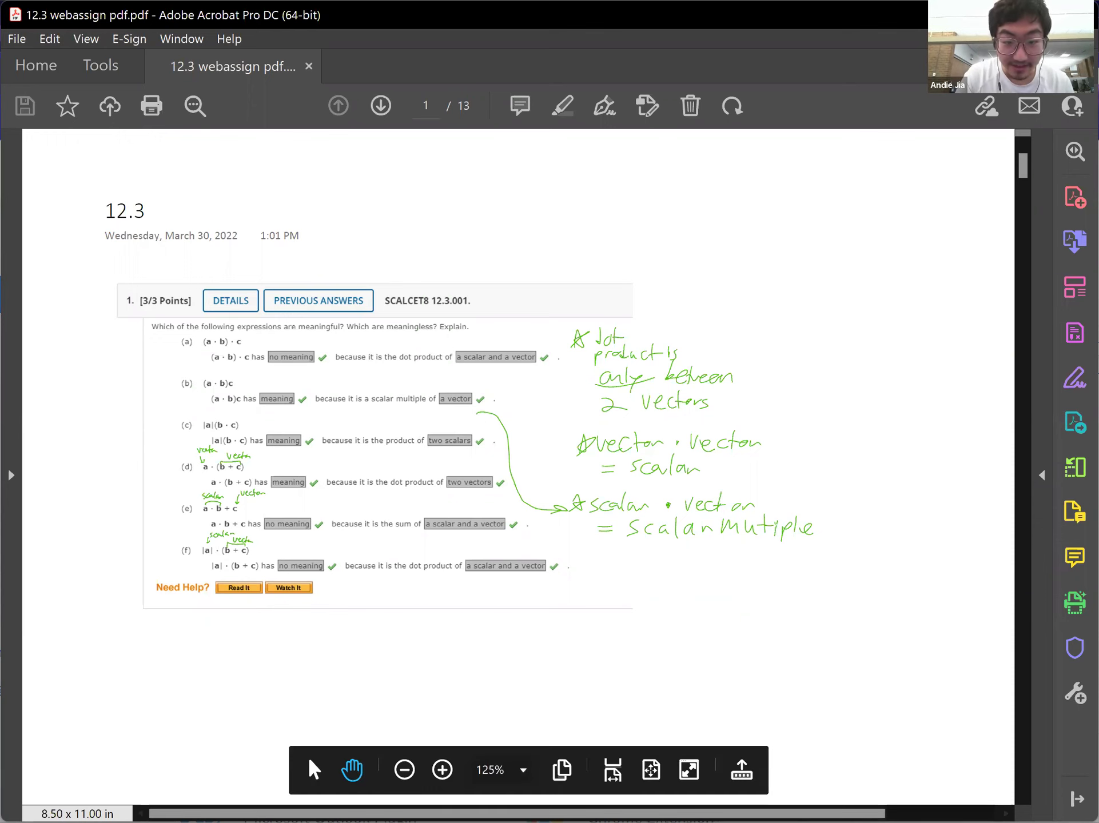
- Zoom in twice on question 1 until its answers and handwritten notes are readable
{"action": "left_click", "coordinate": [442, 769]}
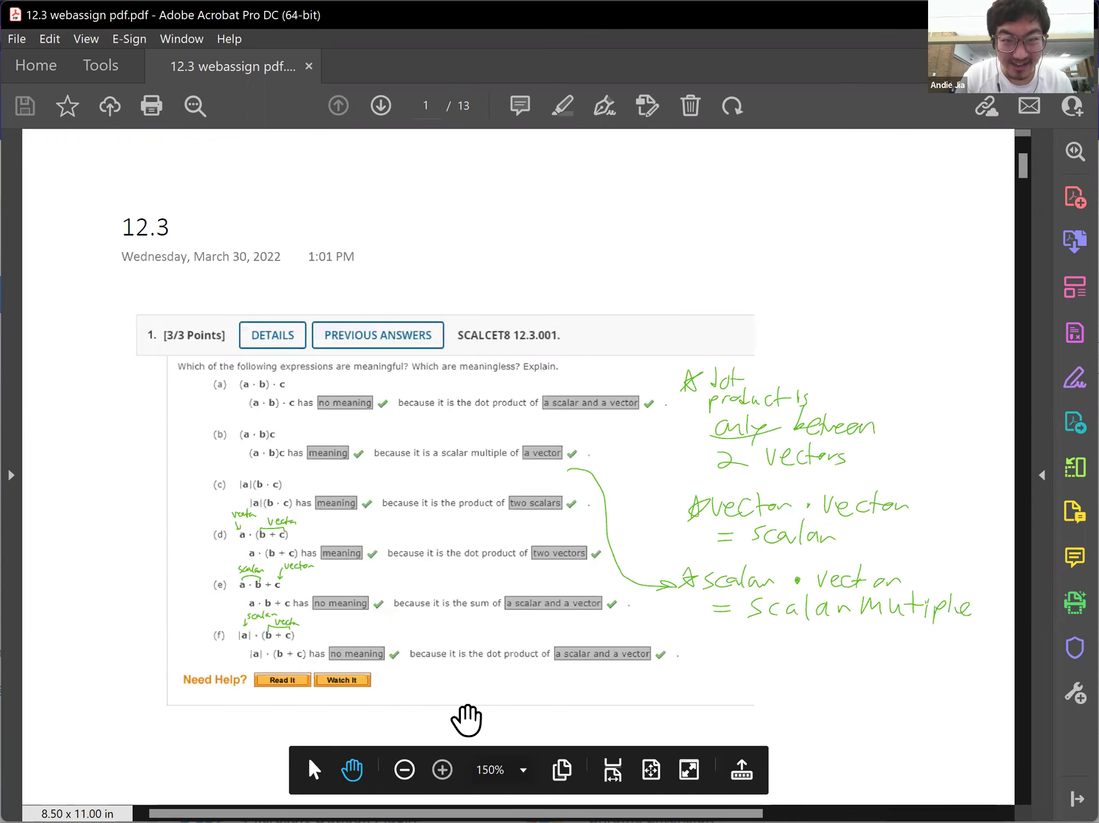
{"action": "key", "text": "ctrl+equal"}
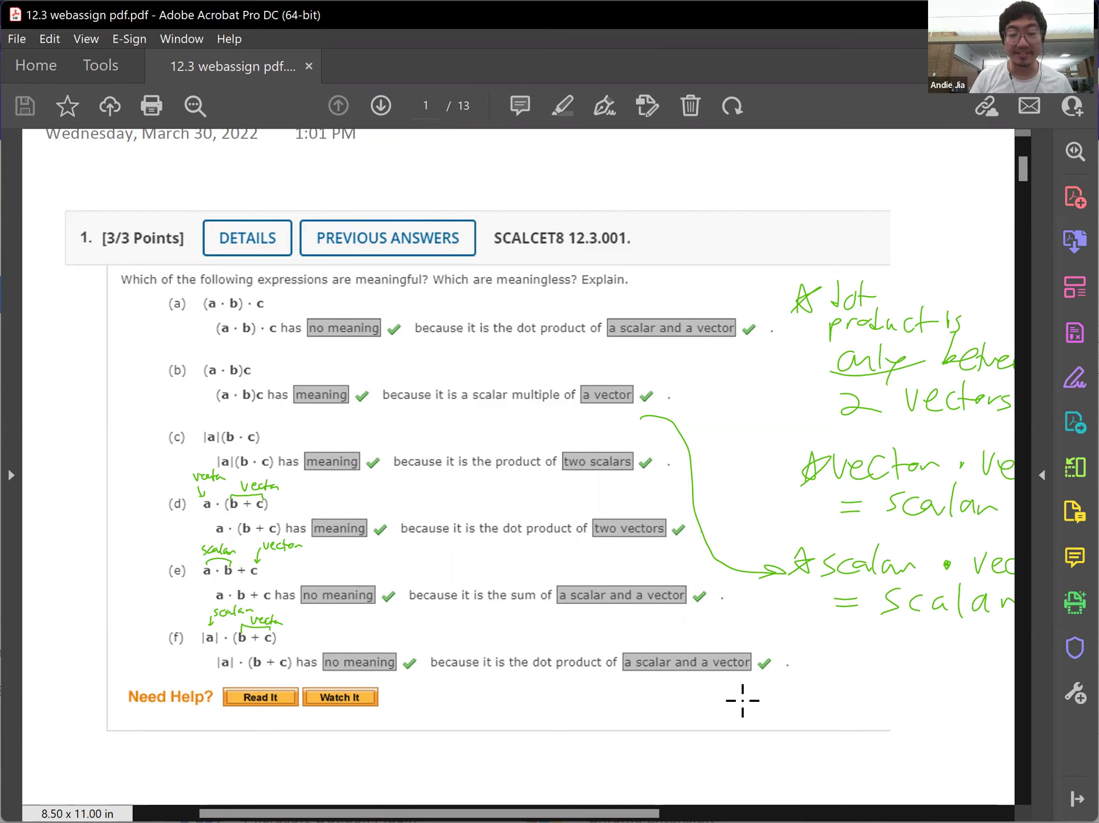
{"action": "key", "text": "Escape"}
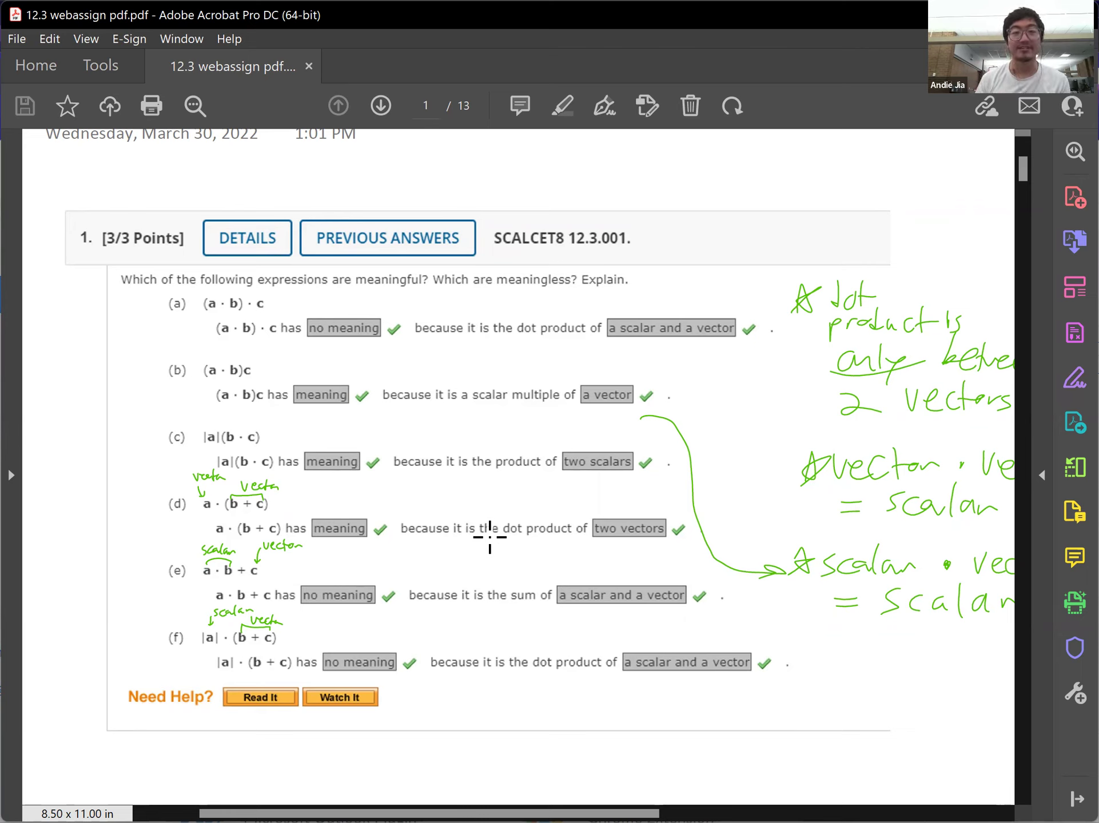
{"action": "scroll", "coordinate": [489, 538], "scroll_direction": "down", "scroll_amount": 10}
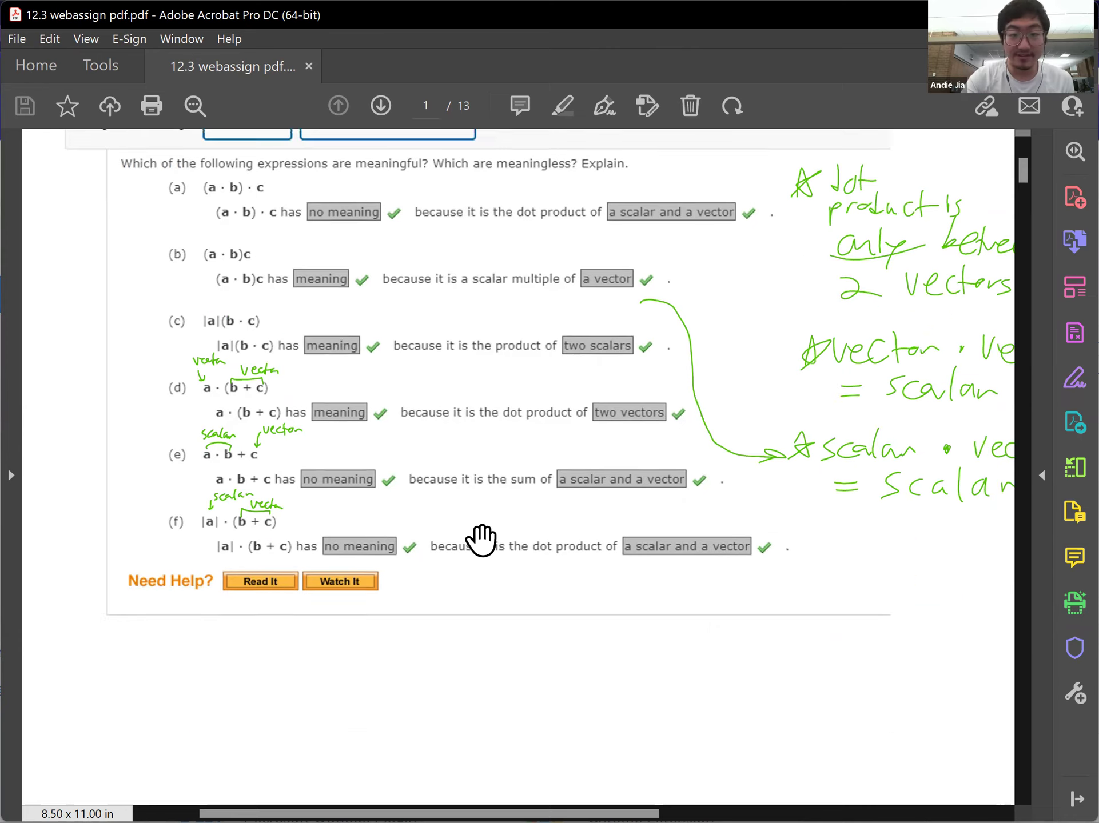
- Scroll down to page 2's question 2, worked as 5·3 + (−2)·6 = 3
{"action": "scroll", "coordinate": [478, 518], "scroll_direction": "down", "scroll_amount": 5}
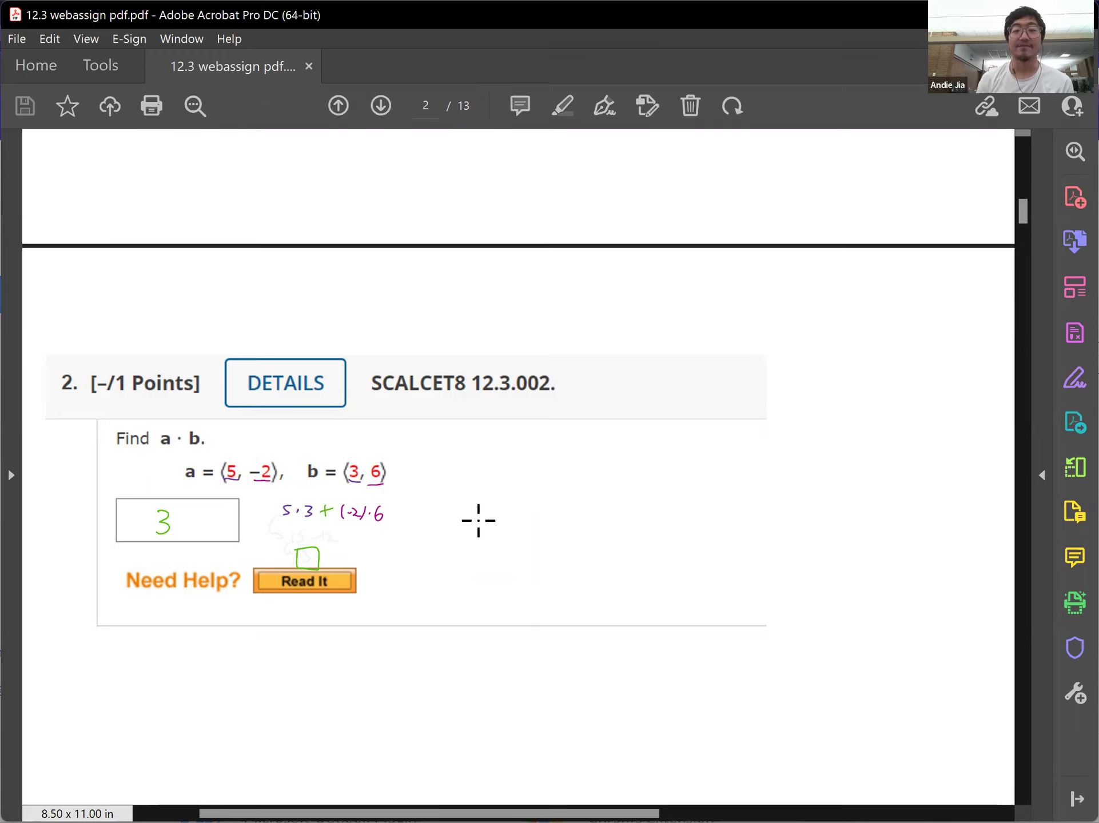
{"action": "scroll", "coordinate": [480, 537], "scroll_direction": "down", "scroll_amount": 15}
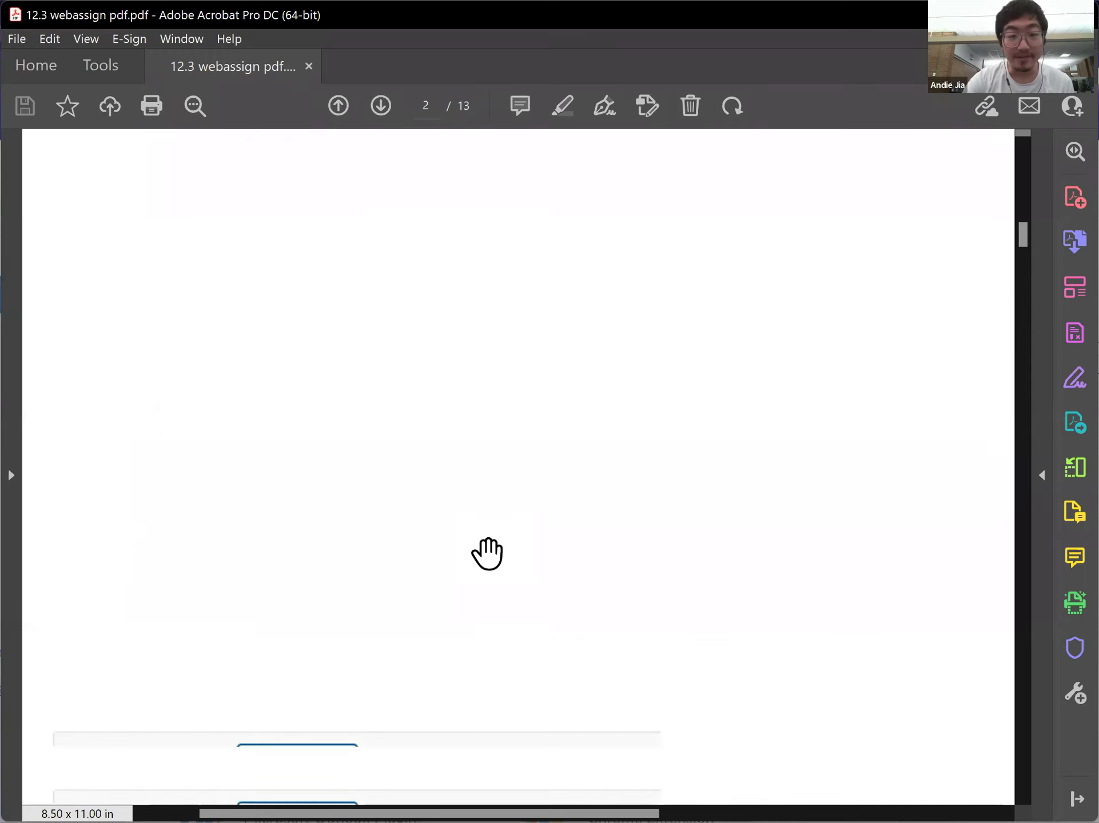
- Scroll past question 3 to question 4 on page 3 and its answer of 3
{"action": "scroll", "coordinate": [487, 554], "scroll_direction": "down", "scroll_amount": 15}
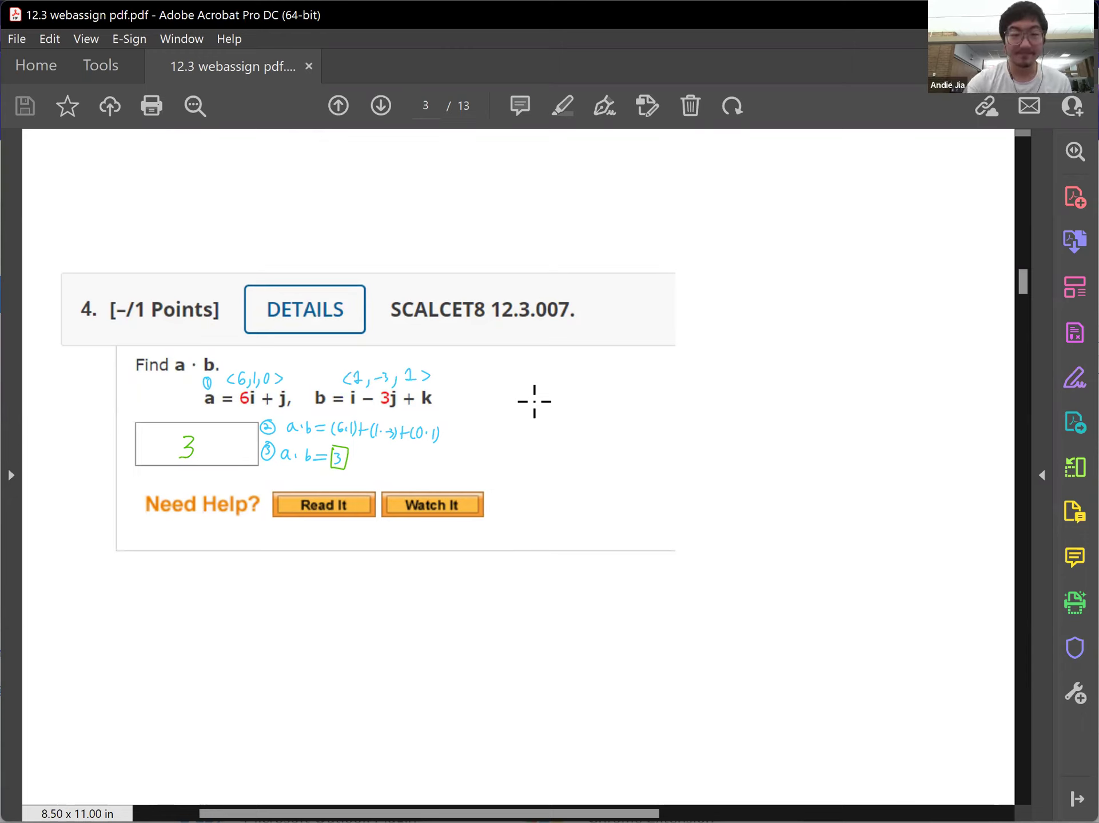
{"action": "scroll", "coordinate": [552, 432], "scroll_direction": "down", "scroll_amount": 15}
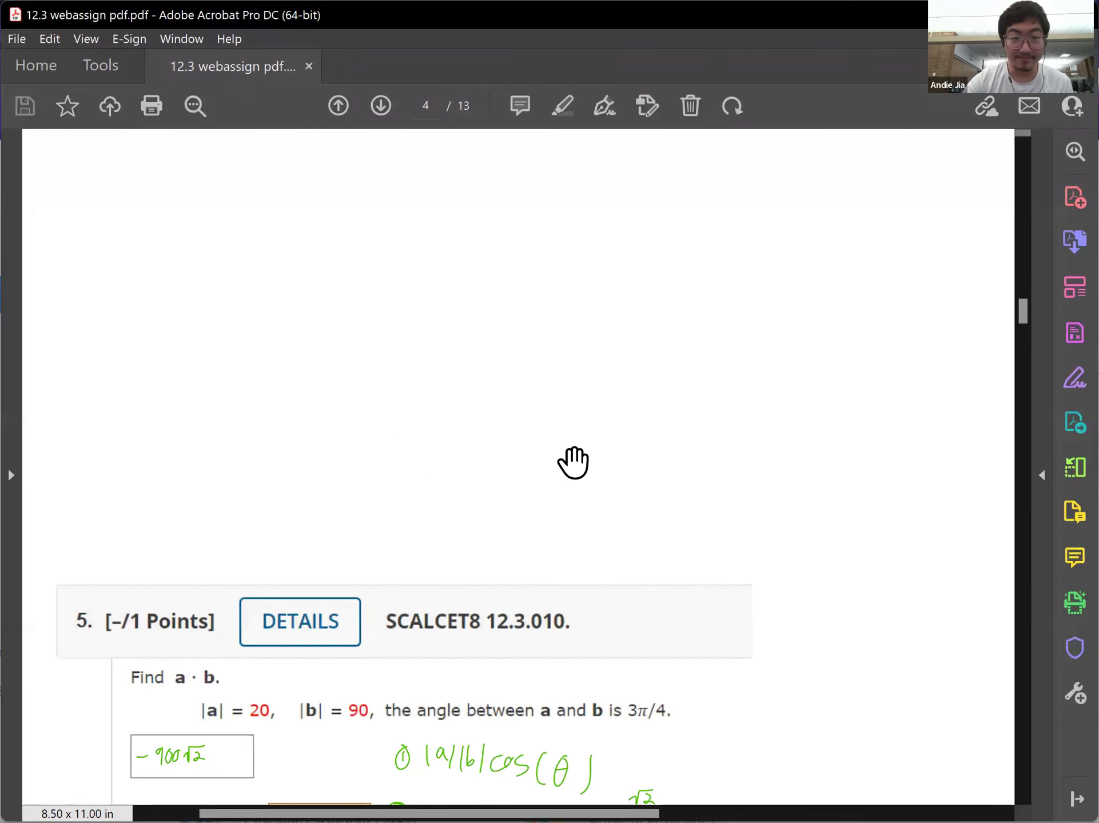
- Scroll to question 5 on page 4, solved from 20·90·cos(3π/4) to a boxed −900√2
{"action": "scroll", "coordinate": [574, 463], "scroll_direction": "down", "scroll_amount": 5}
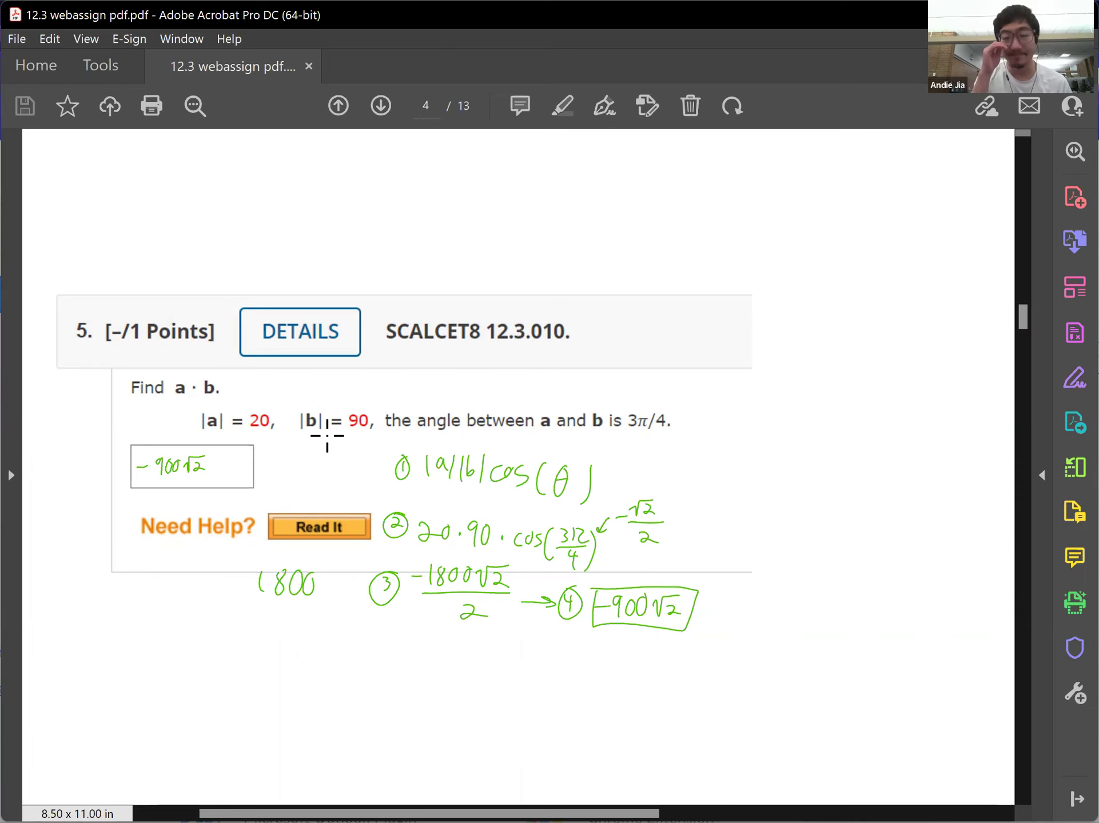
{"action": "scroll", "coordinate": [329, 426], "scroll_direction": "down", "scroll_amount": 10}
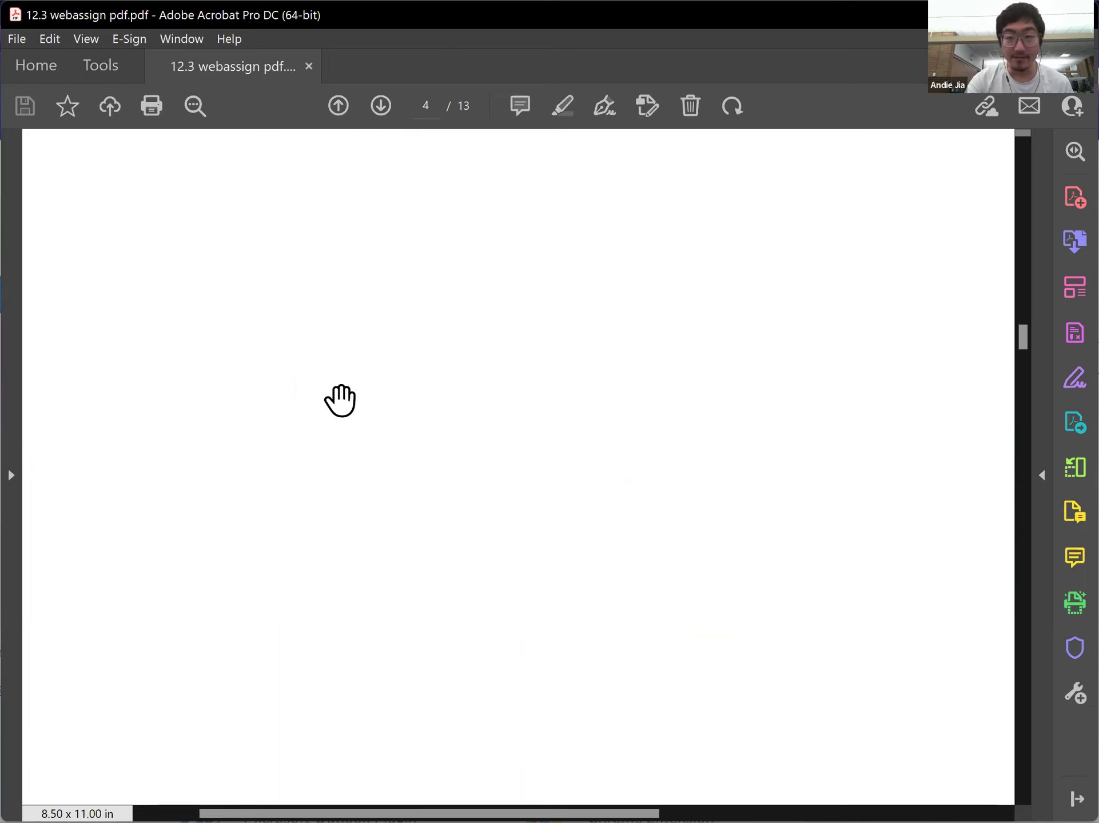
- Scroll through page 5's question 6 triangle diagram and unit-vector notes to question 7
{"action": "scroll", "coordinate": [339, 401], "scroll_direction": "down", "scroll_amount": 5}
{"action": "scroll", "coordinate": [373, 510], "scroll_direction": "down", "scroll_amount": 2}
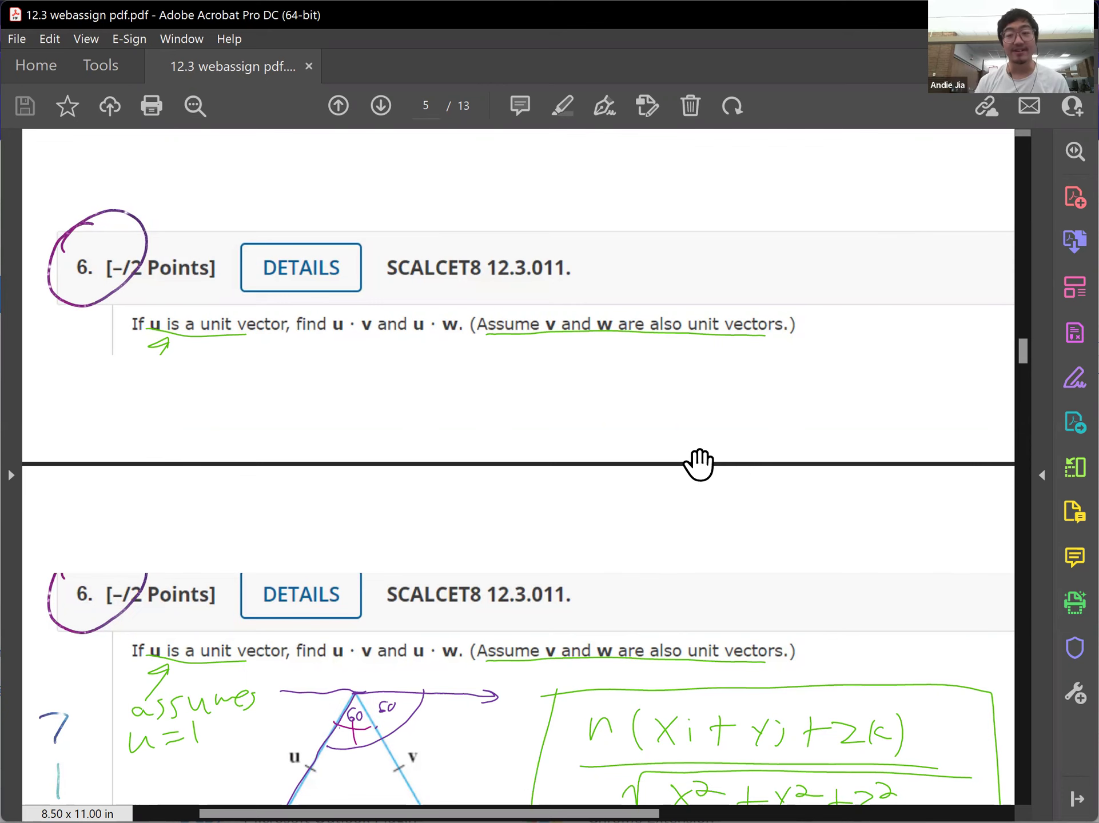
{"action": "scroll", "coordinate": [699, 465], "scroll_direction": "down", "scroll_amount": 5}
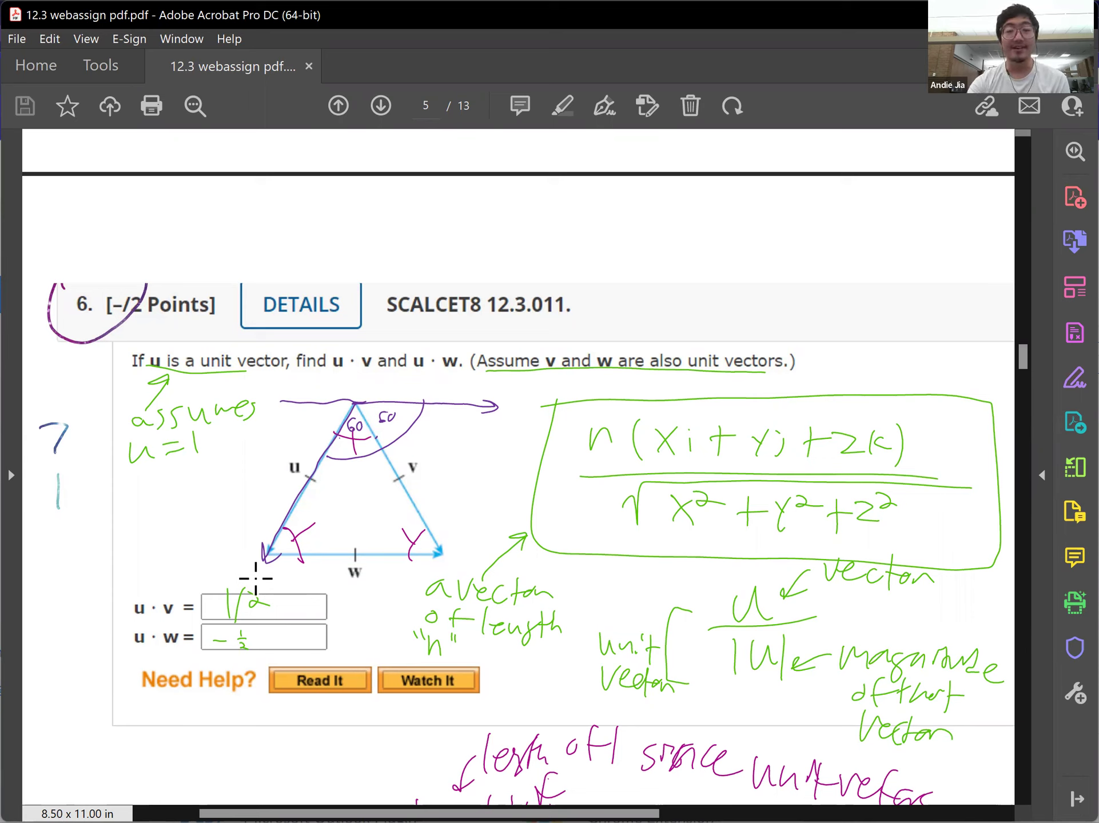
{"action": "scroll", "coordinate": [304, 577], "scroll_direction": "down", "scroll_amount": 15}
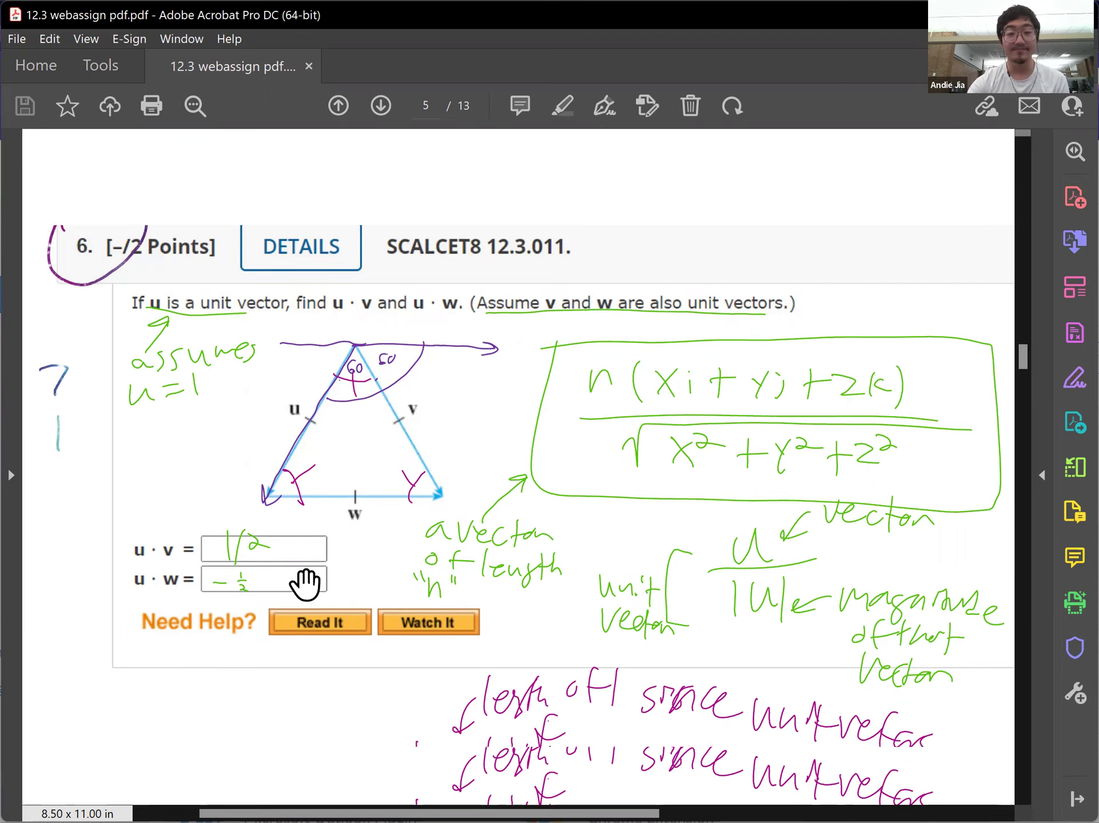
- Scroll past cosθ = 47/(√61·13) onto page 6's boxed θ ≈ 62°
{"action": "scroll", "coordinate": [334, 565], "scroll_direction": "down", "scroll_amount": 5}
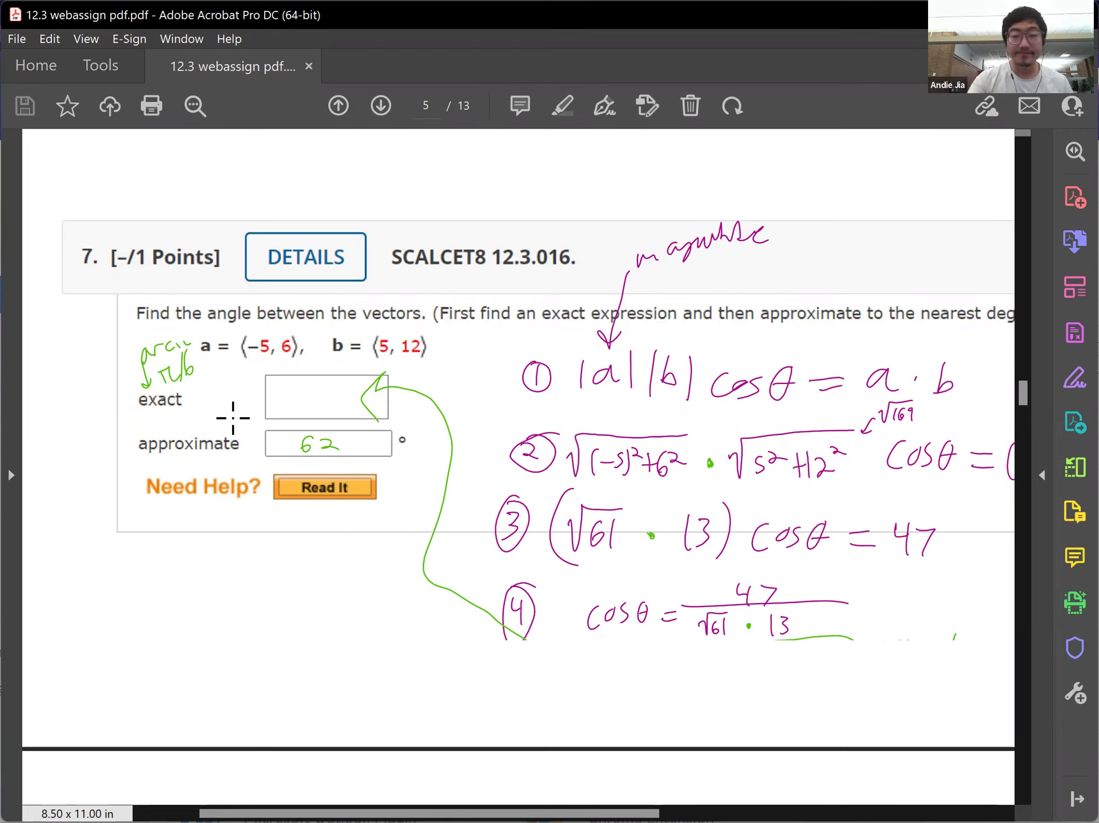
{"action": "scroll", "coordinate": [232, 418], "scroll_direction": "down", "scroll_amount": 10}
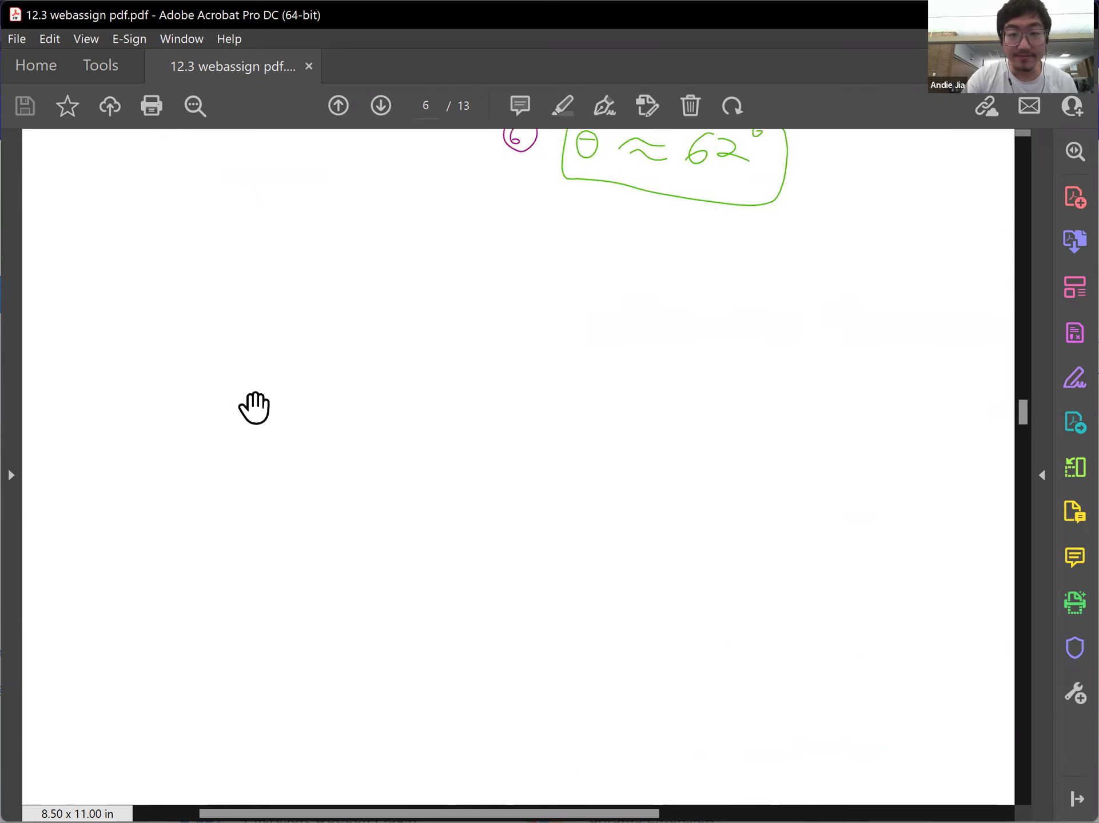
- Scroll past question 8 to page 7's question 9 with side lengths √2, √29 and 3
{"action": "scroll", "coordinate": [253, 407], "scroll_direction": "down", "scroll_amount": 2}
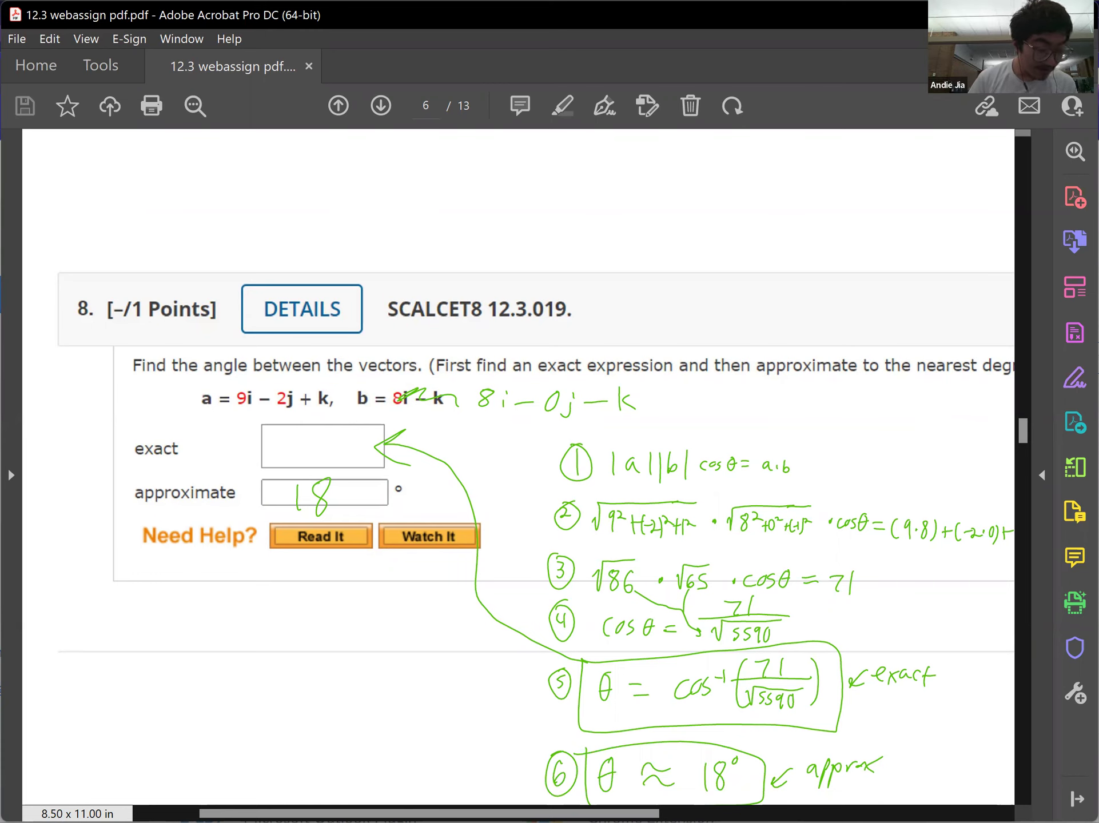
{"action": "scroll", "coordinate": [797, 633], "scroll_direction": "down", "scroll_amount": 4}
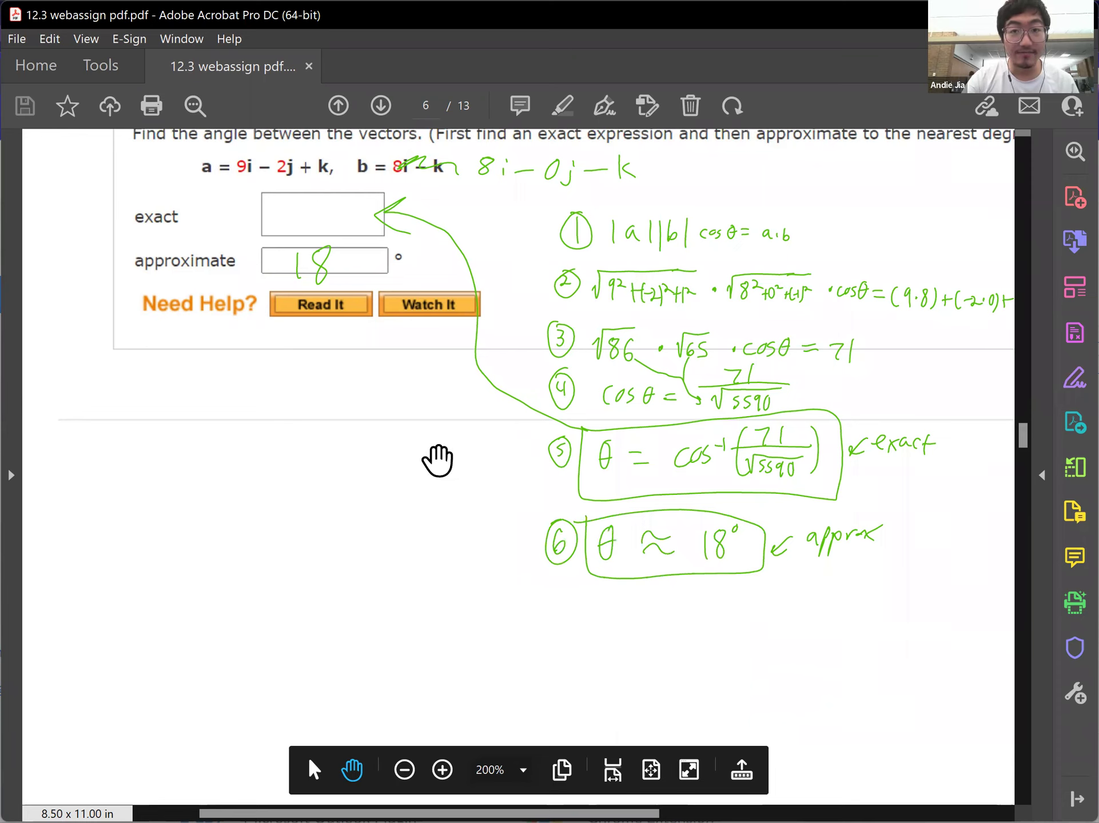
{"action": "scroll", "coordinate": [437, 459], "scroll_direction": "down", "scroll_amount": 10}
{"action": "scroll", "coordinate": [559, 462], "scroll_direction": "down", "scroll_amount": 15}
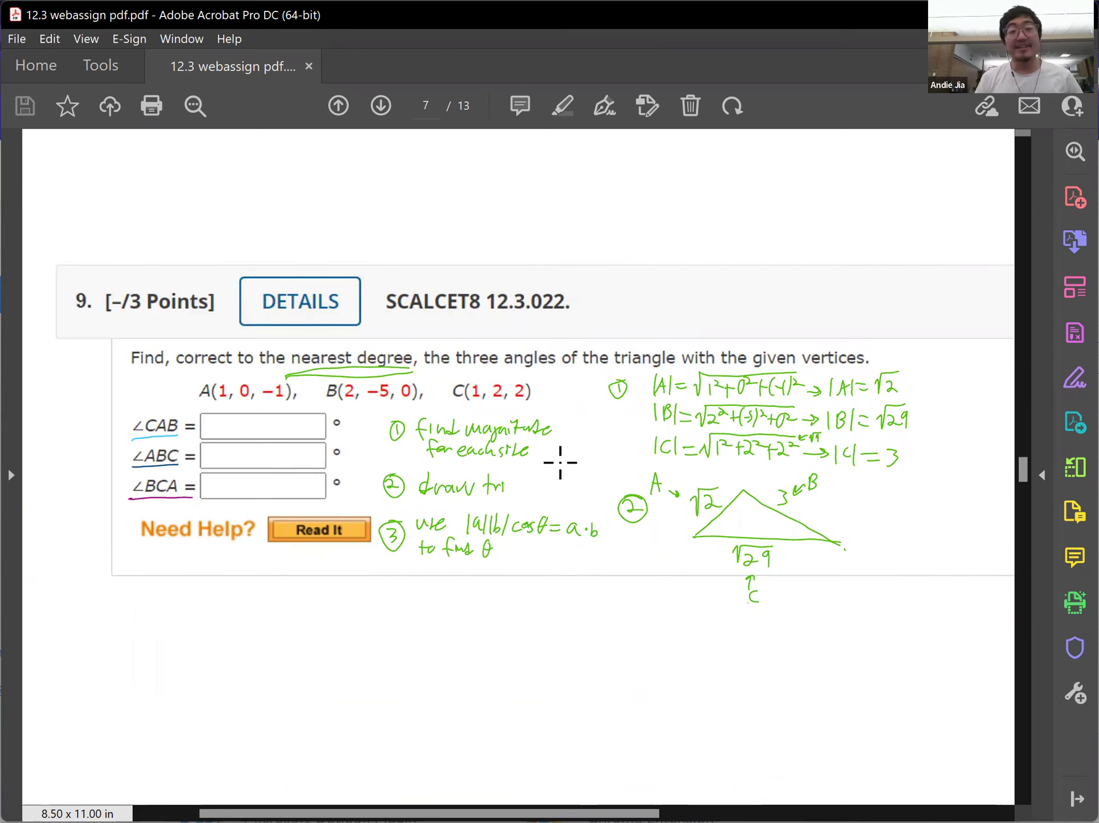
- Scroll to page 8's question 10, where part (a) is marked orthogonal beside a parallel-vectors note
{"action": "scroll", "coordinate": [598, 436], "scroll_direction": "down", "scroll_amount": 10}
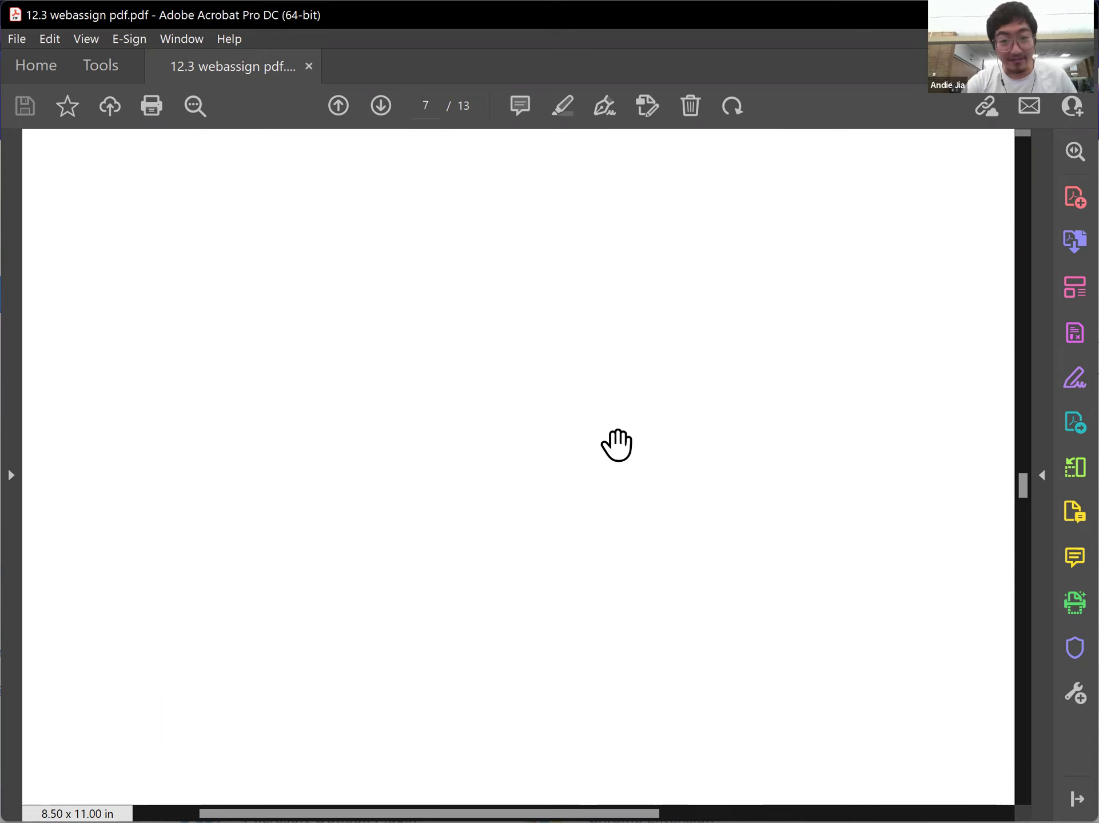
{"action": "scroll", "coordinate": [617, 446], "scroll_direction": "up", "scroll_amount": 10}
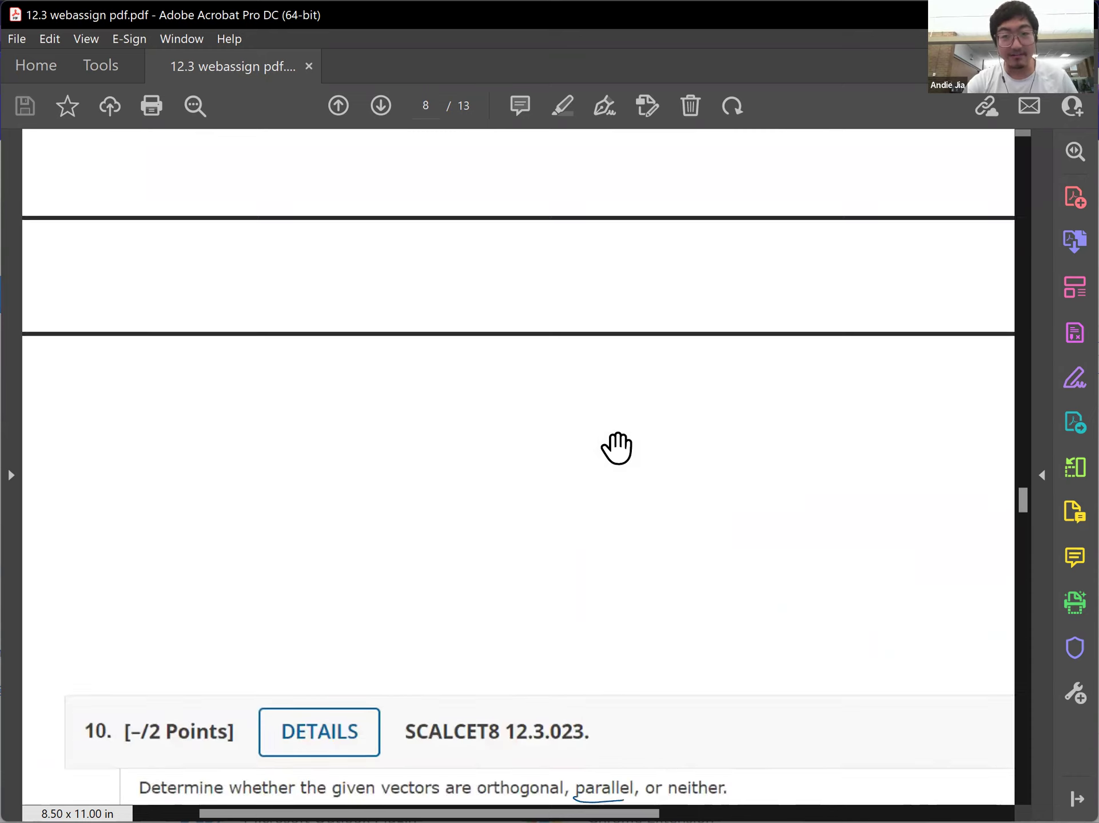
{"action": "scroll", "coordinate": [639, 439], "scroll_direction": "down", "scroll_amount": 10}
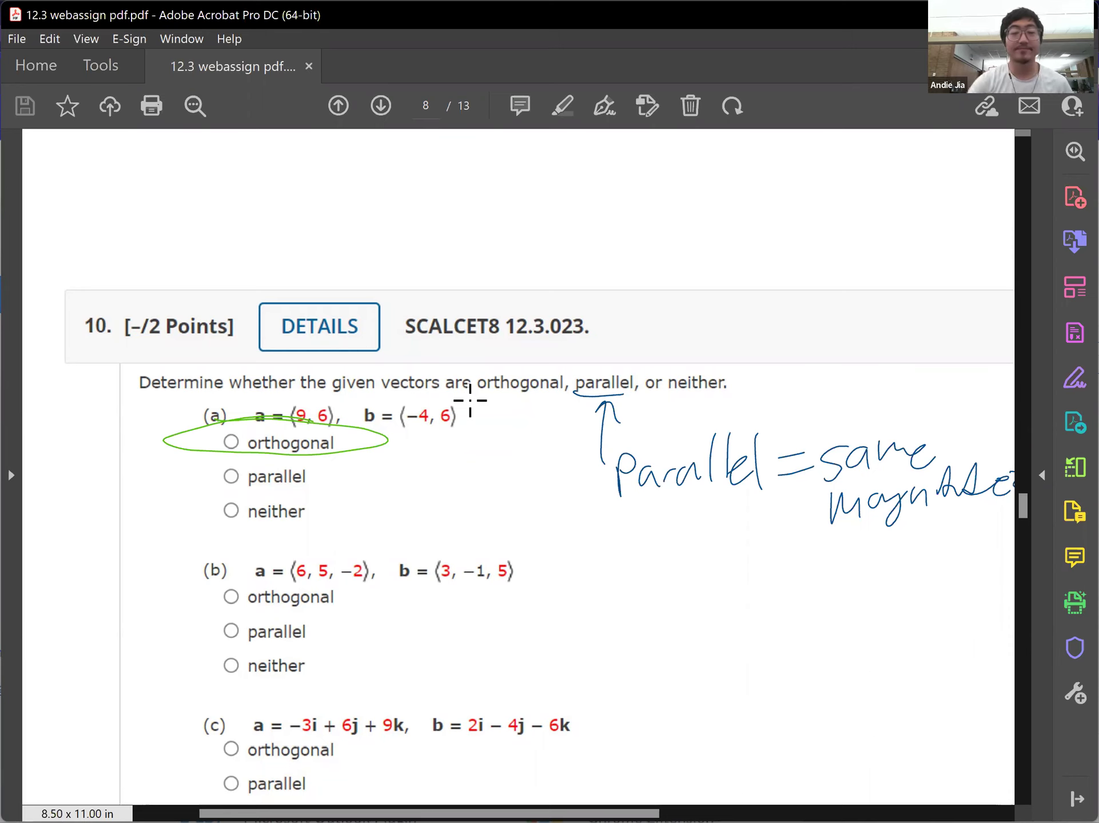
{"action": "scroll", "coordinate": [390, 401], "scroll_direction": "up", "scroll_amount": 10}
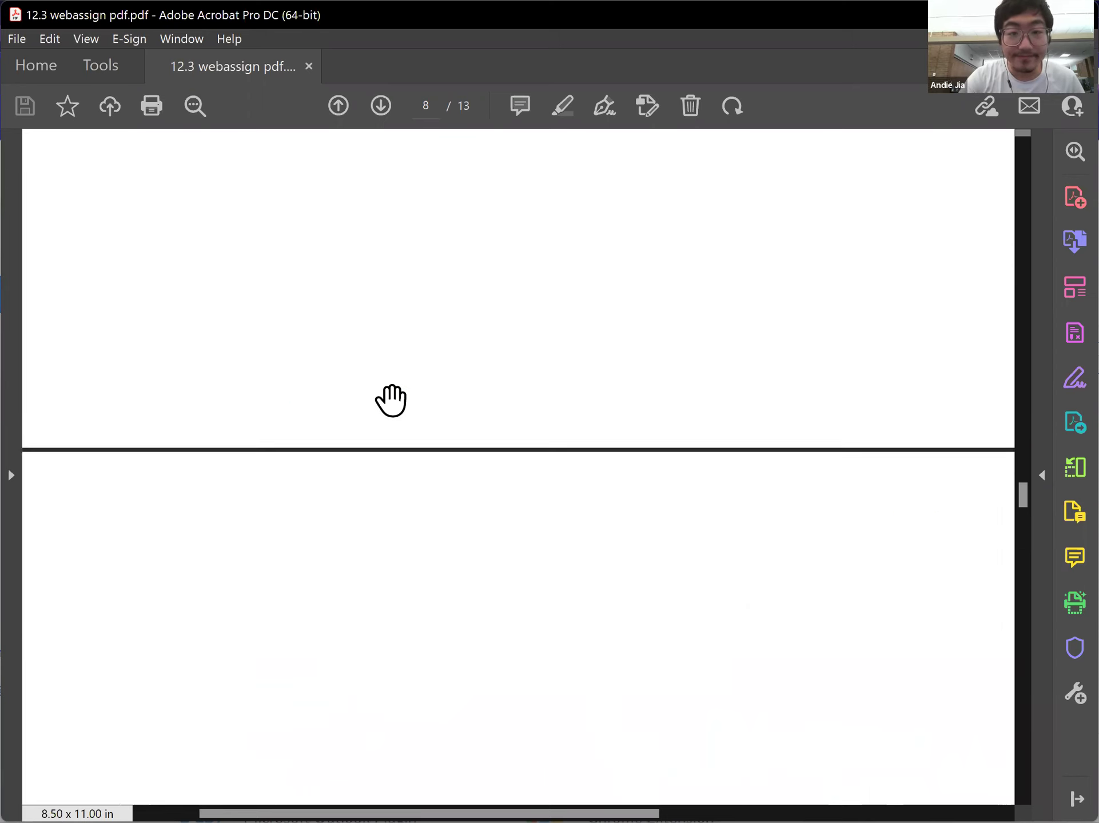
- Scroll back up to page 7 to review problem 9's green triangle notes
{"action": "scroll", "coordinate": [390, 400], "scroll_direction": "up", "scroll_amount": 10}
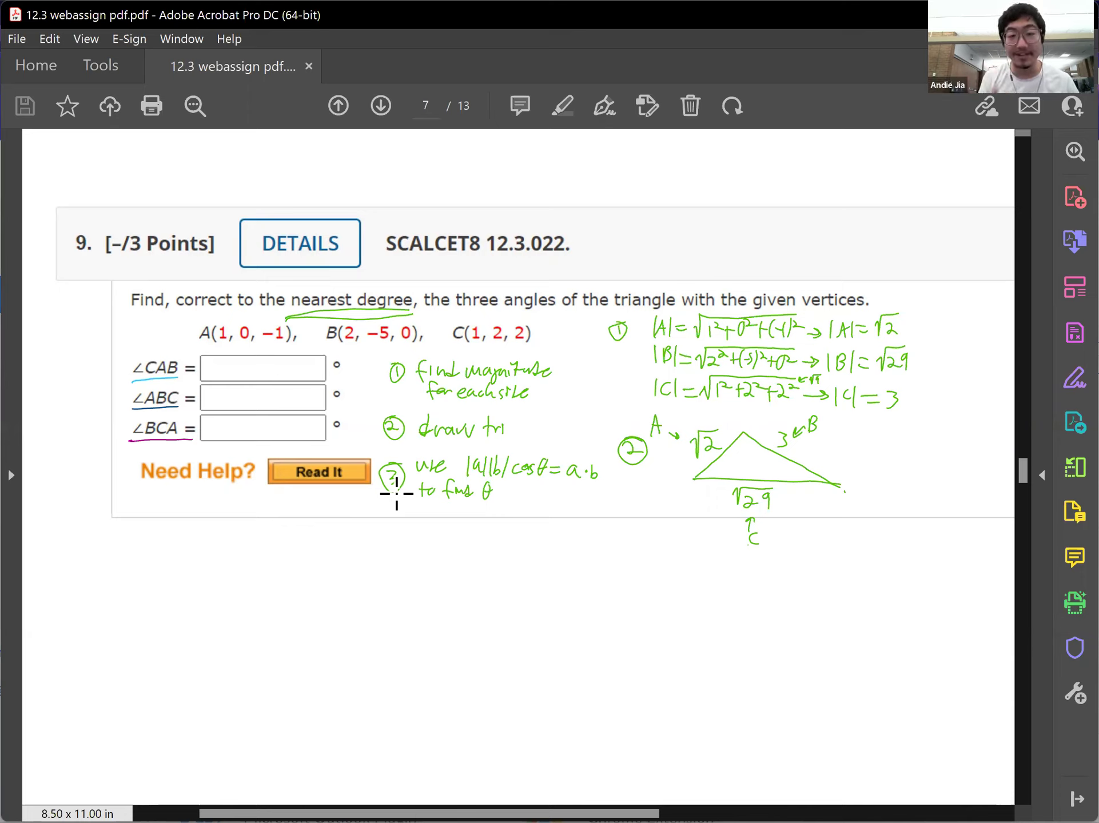
{"action": "key", "text": "Escape"}
- Scroll to page 9 and pan right to read all of question 12.3.025 on triangle PQR
{"action": "scroll", "coordinate": [442, 504], "scroll_direction": "up", "scroll_amount": 10}
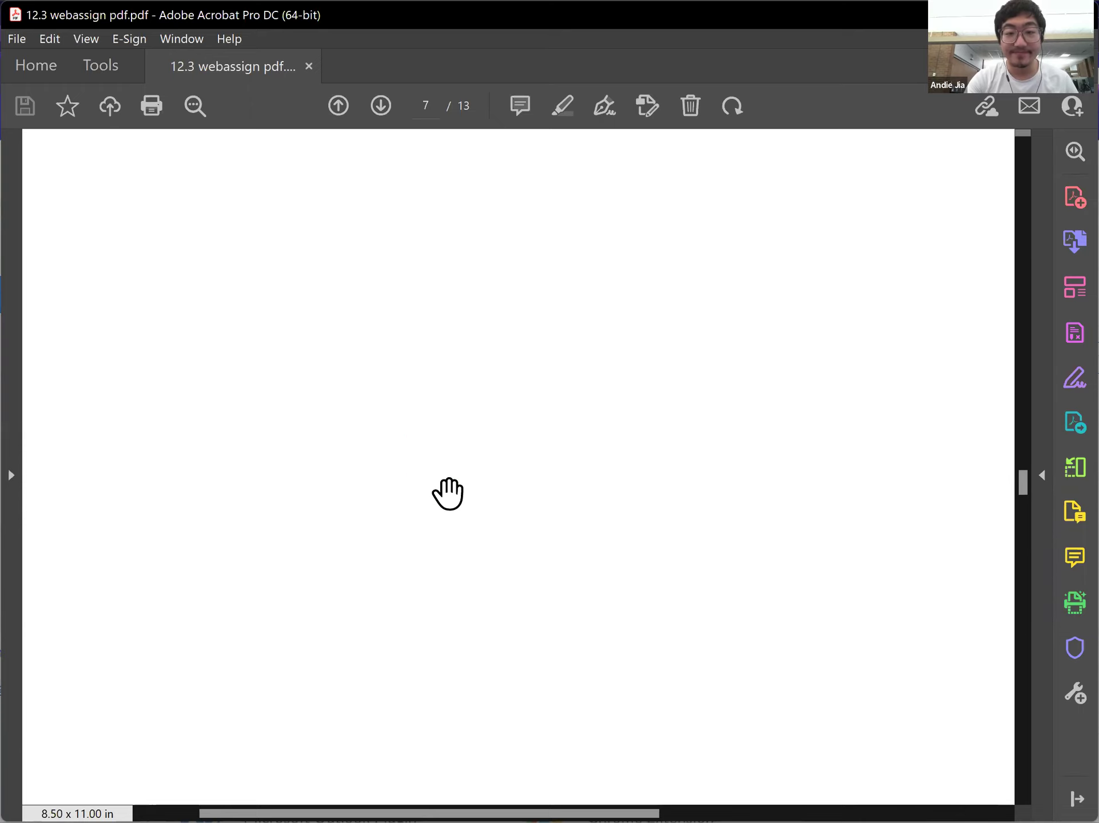
{"action": "scroll", "coordinate": [444, 498], "scroll_direction": "down", "scroll_amount": 15}
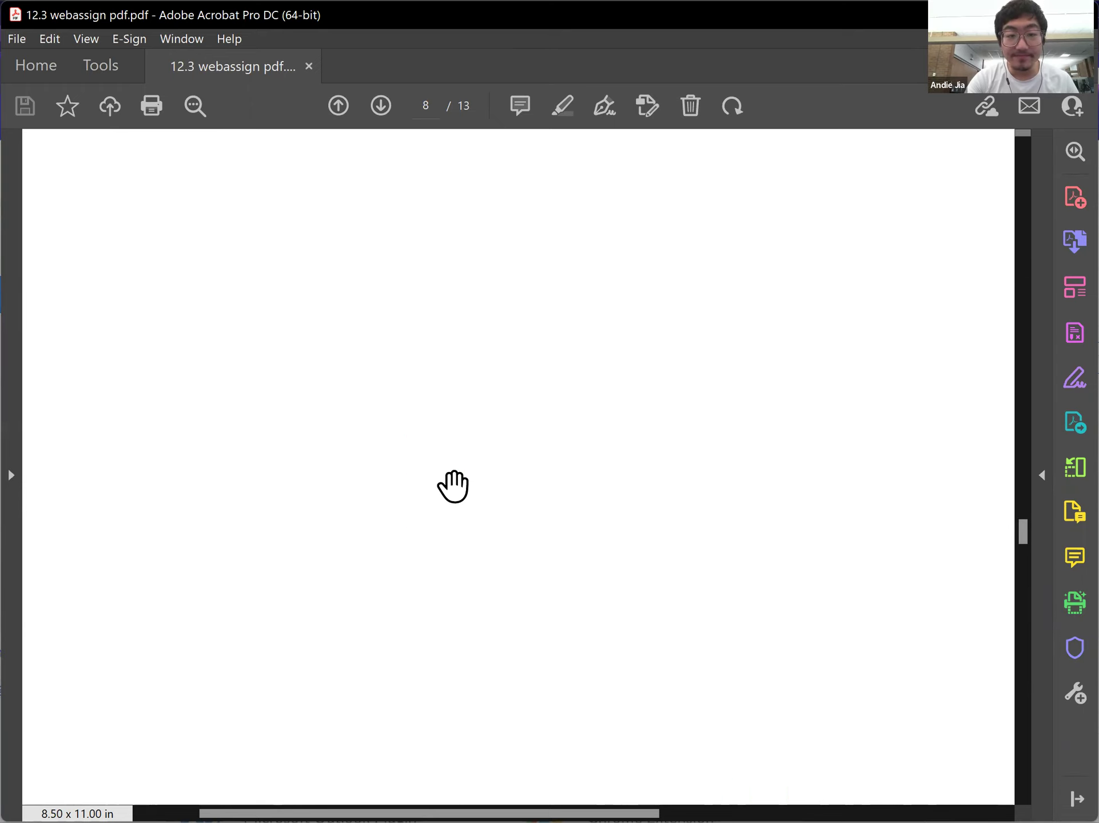
{"action": "scroll", "coordinate": [450, 497], "scroll_direction": "down", "scroll_amount": 5}
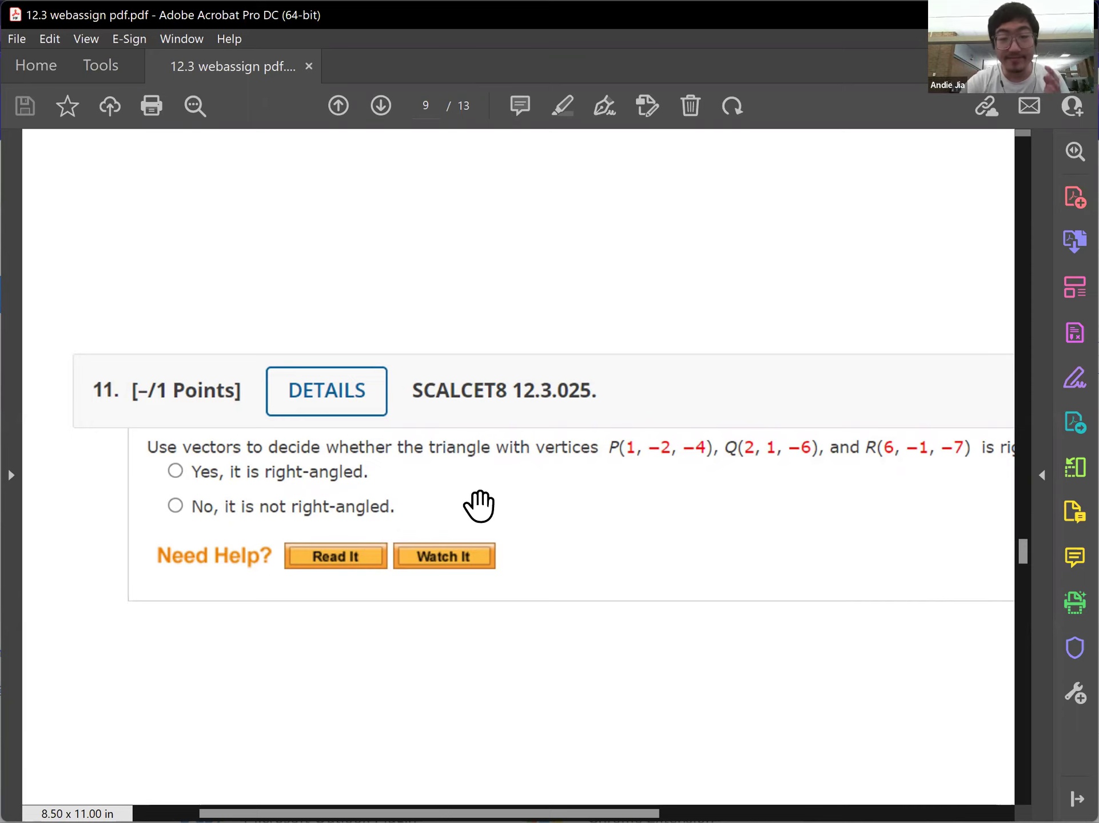
{"action": "left_click_drag", "start_coordinate": [481, 503], "coordinate": [304, 520]}
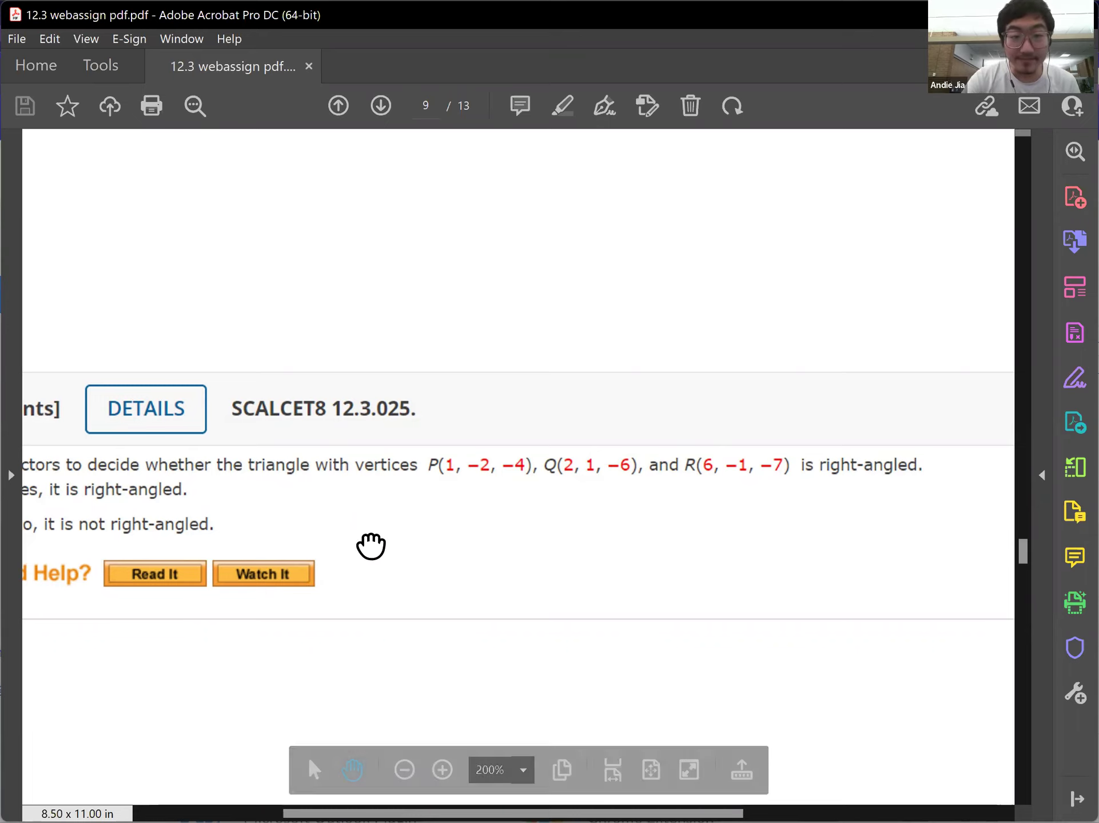
- Scroll down page 9 to center problem 12 on a unit vector orthogonal to i + j and i + k
{"action": "scroll", "coordinate": [662, 280], "scroll_direction": "down", "scroll_amount": 4}
{"action": "scroll", "coordinate": [662, 279], "scroll_direction": "left", "scroll_amount": 5}
{"action": "scroll", "coordinate": [326, 441], "scroll_direction": "down", "scroll_amount": 5}
{"action": "scroll", "coordinate": [326, 441], "scroll_direction": "right", "scroll_amount": 2}
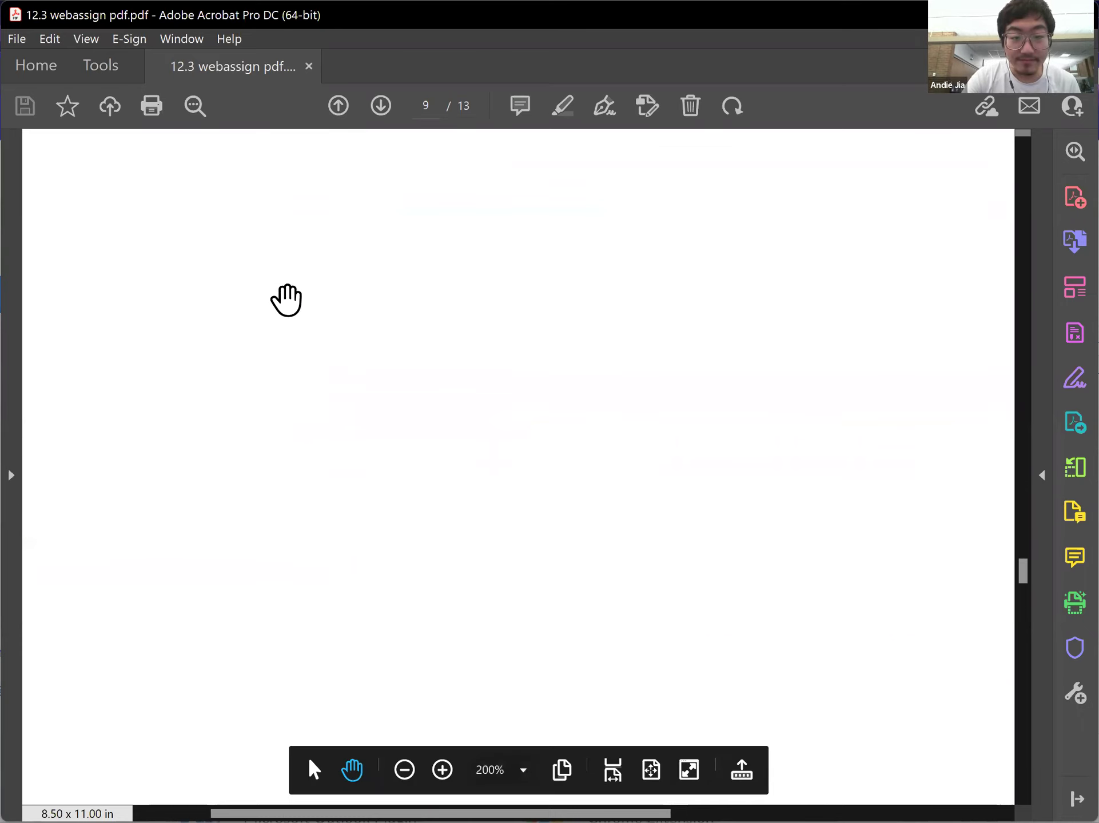
{"action": "scroll", "coordinate": [458, 486], "scroll_direction": "down", "scroll_amount": 2}
{"action": "scroll", "coordinate": [457, 486], "scroll_direction": "down", "scroll_amount": 5}
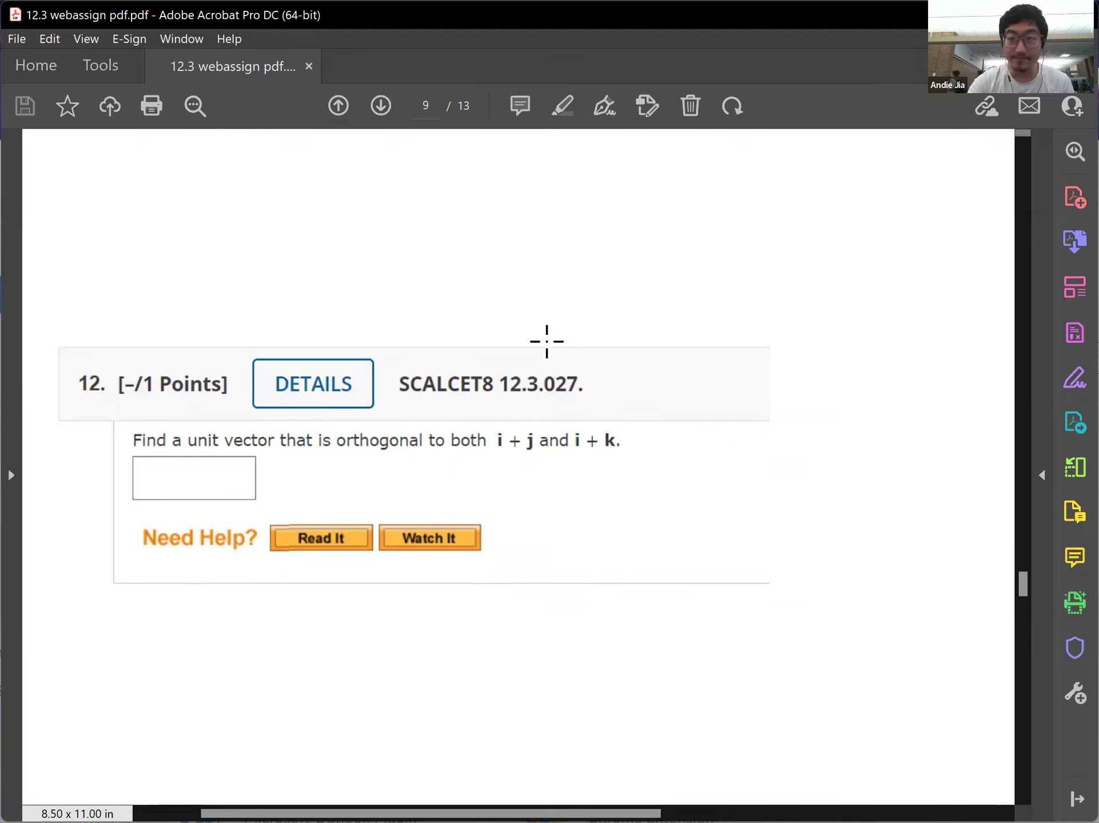
- Scroll through pages 10 and 11 to problem 15 on scalar and vector projections, page 12
{"action": "scroll", "coordinate": [545, 338], "scroll_direction": "up", "scroll_amount": 3}
{"action": "scroll", "coordinate": [581, 373], "scroll_direction": "down", "scroll_amount": 10}
{"action": "scroll", "coordinate": [580, 375], "scroll_direction": "down", "scroll_amount": 5}
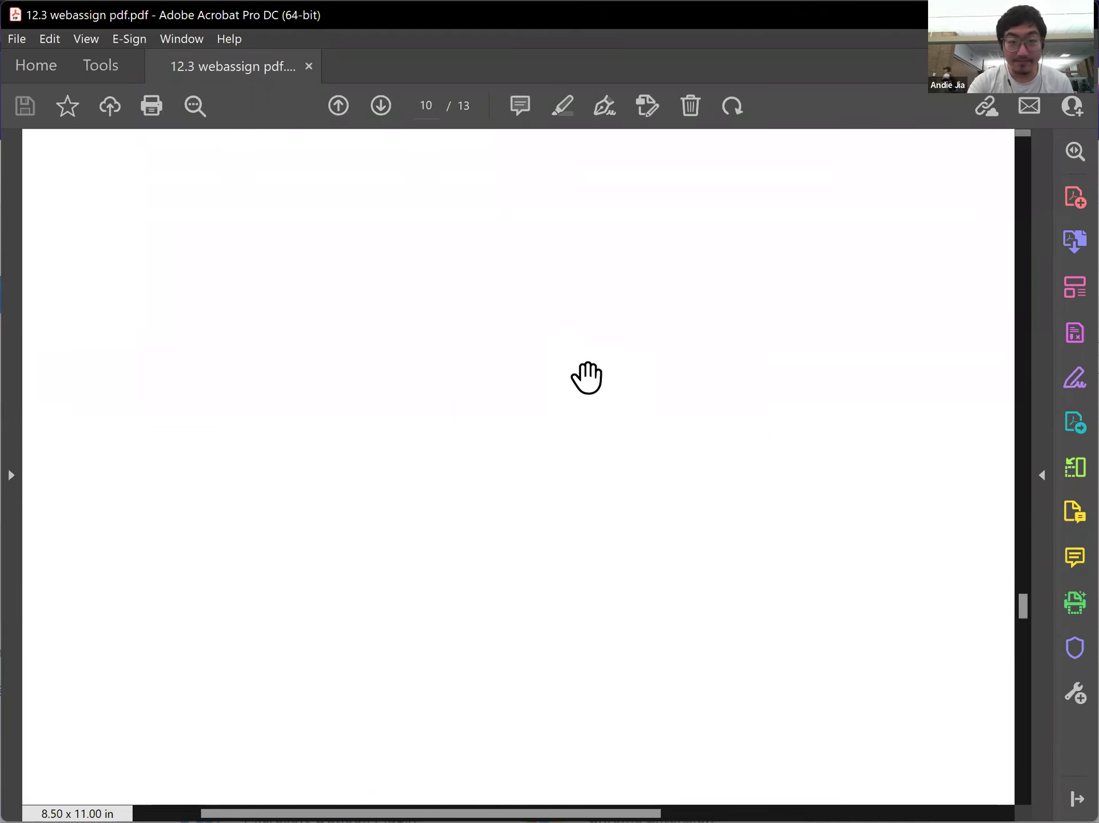
{"action": "scroll", "coordinate": [590, 373], "scroll_direction": "down", "scroll_amount": 10}
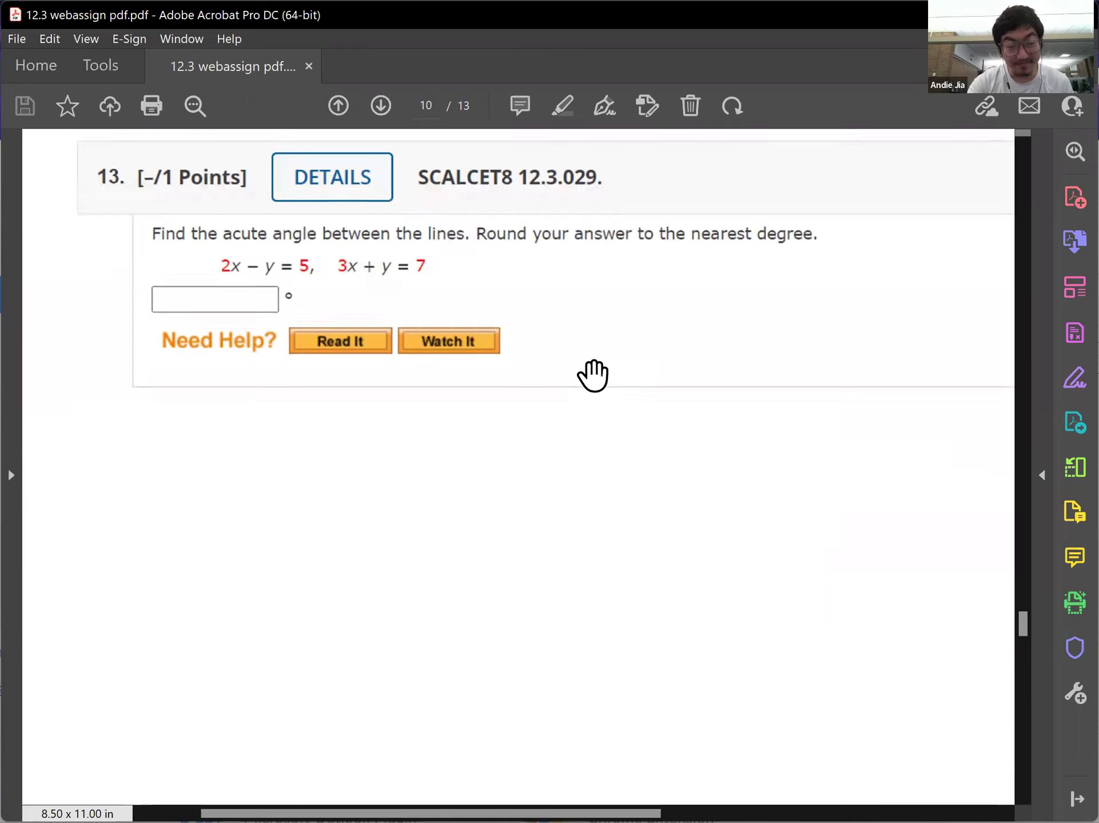
{"action": "scroll", "coordinate": [585, 386], "scroll_direction": "down", "scroll_amount": 10}
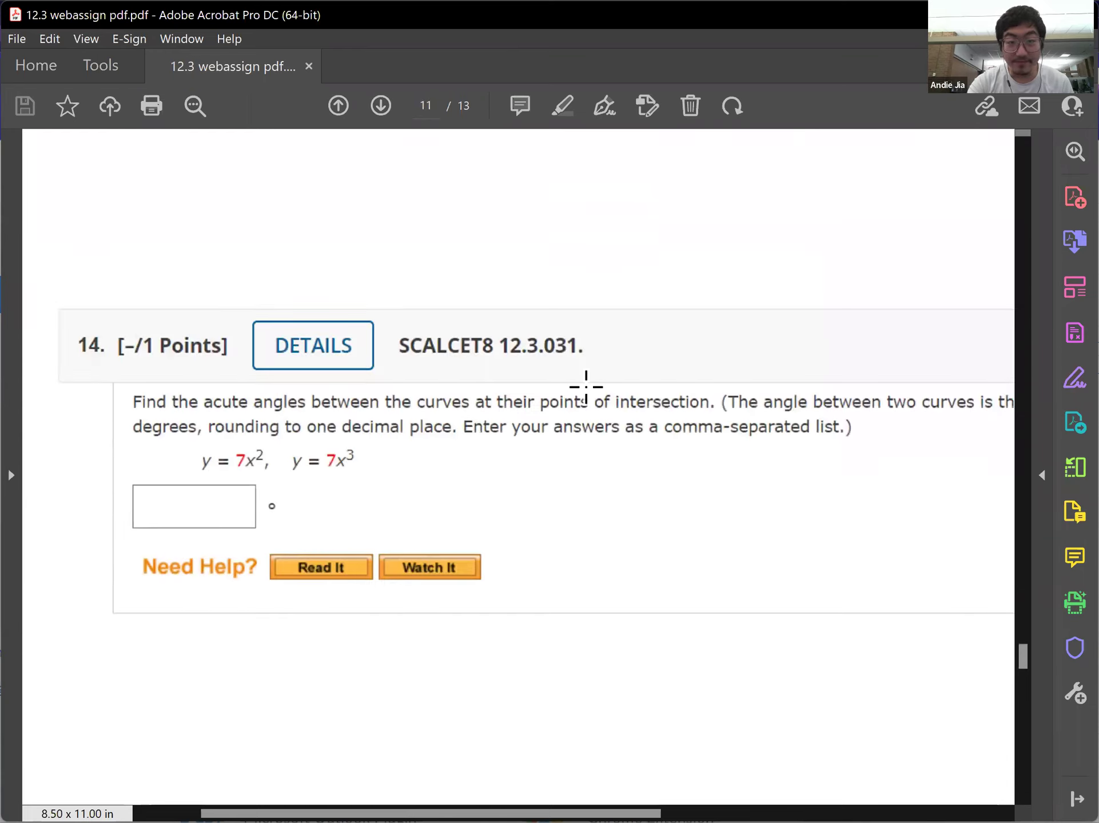
{"action": "scroll", "coordinate": [581, 393], "scroll_direction": "down", "scroll_amount": 8}
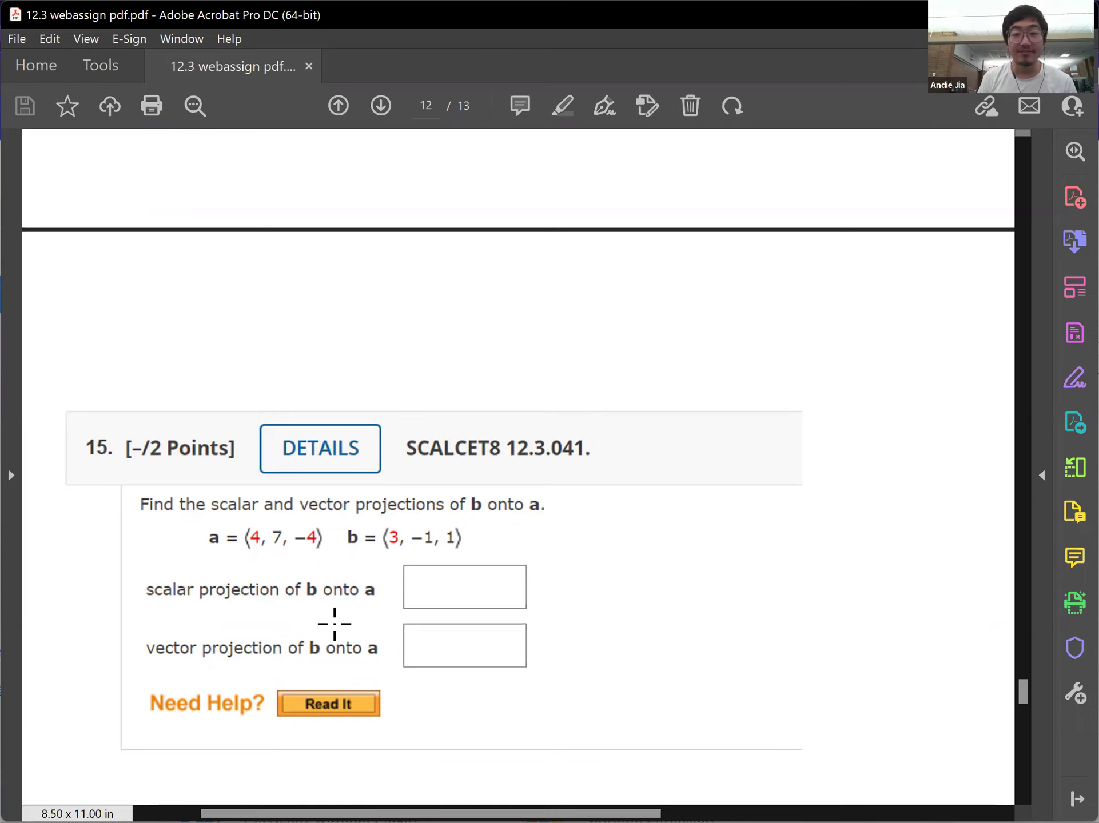
- Scroll past problem 15 to show problem 16, finding b with comp_a b = 3 for a = ⟨4, 0, −1⟩
{"action": "scroll", "coordinate": [326, 600], "scroll_direction": "down", "scroll_amount": 10}
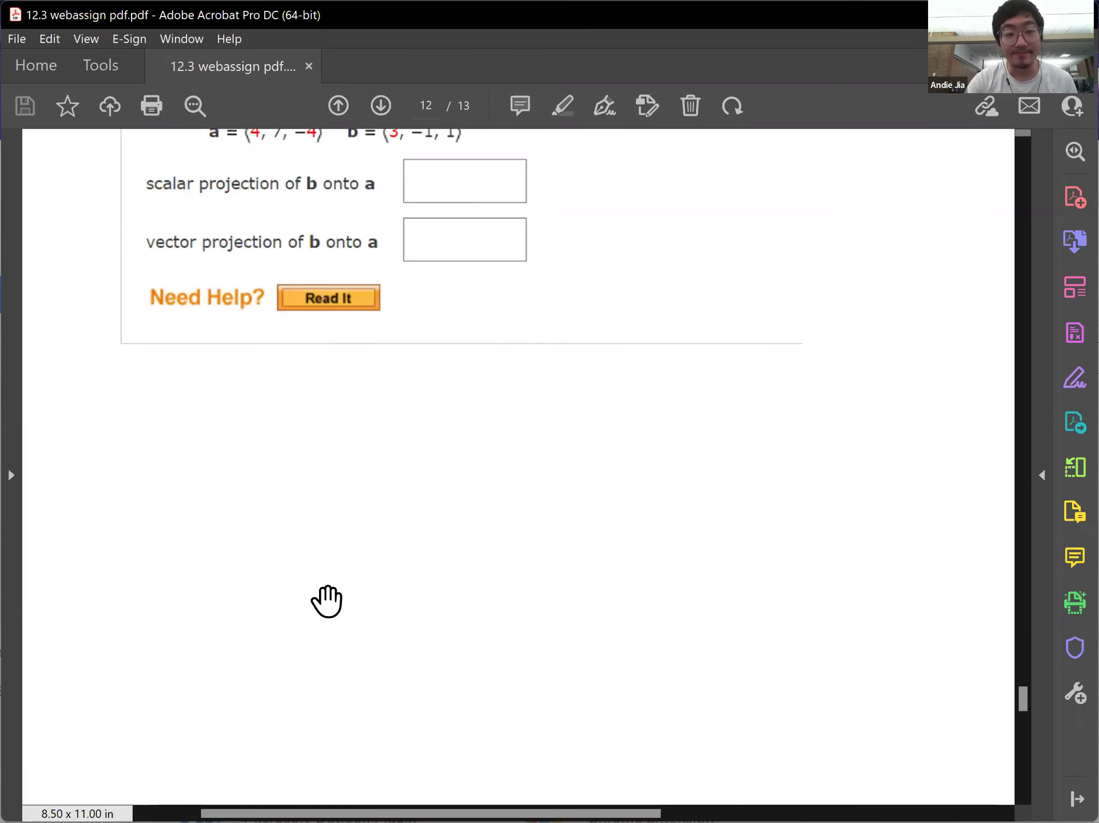
{"action": "scroll", "coordinate": [315, 588], "scroll_direction": "down", "scroll_amount": 5}
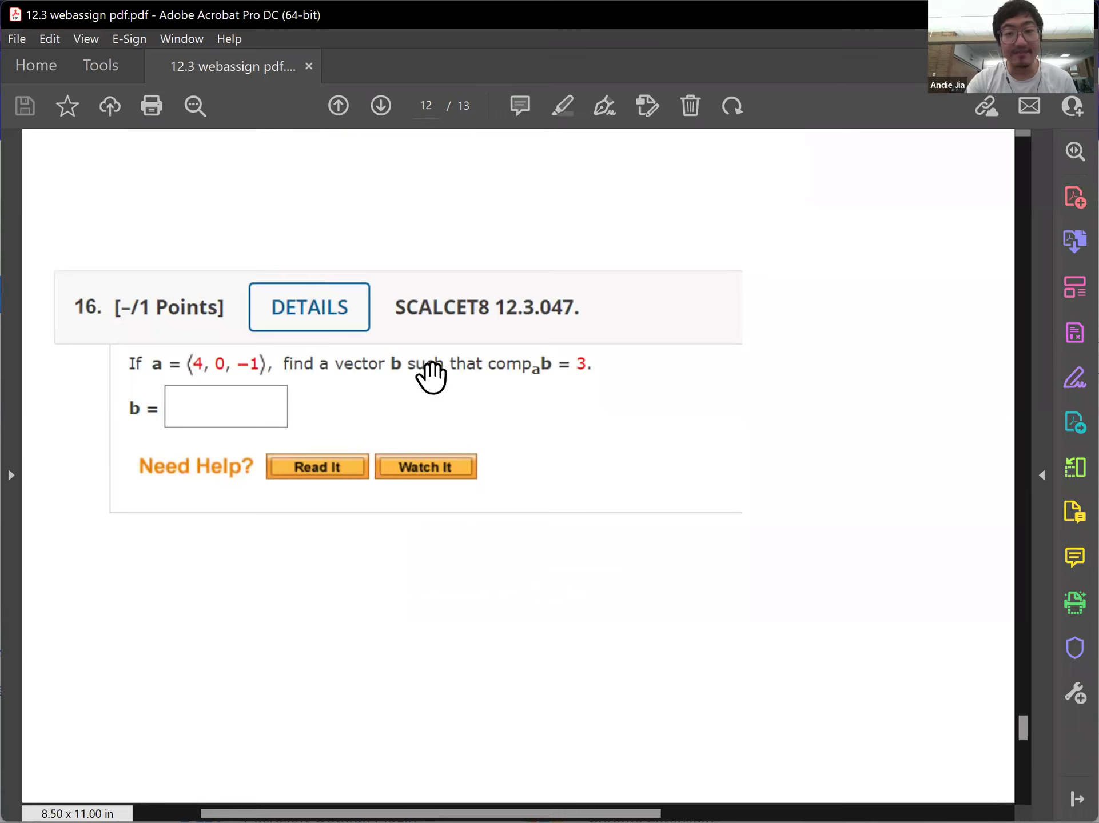